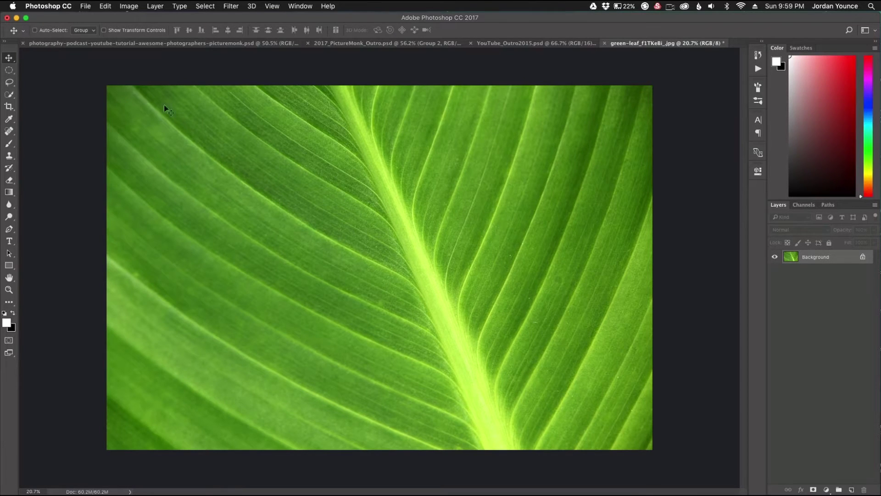
Add Layer 1 and draw a small circular selection on the leaf left of the central vein
{"action": "left_click", "coordinate": [852, 490]}
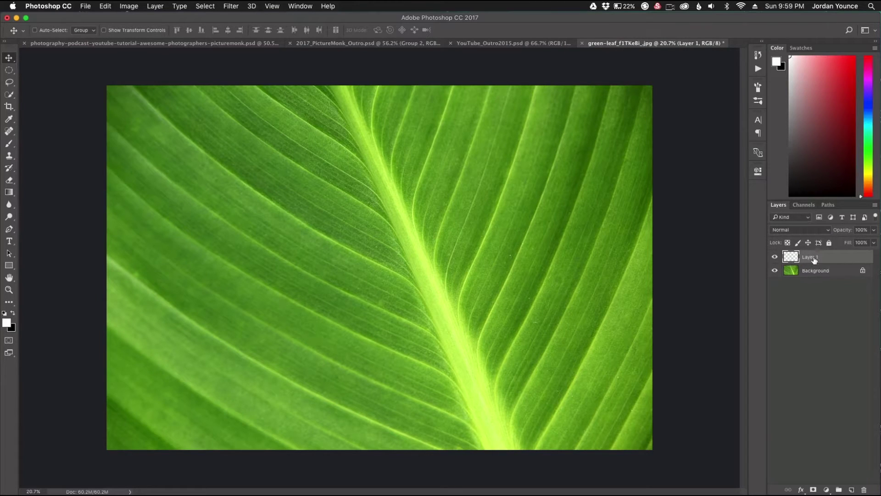
{"action": "left_click", "coordinate": [9, 72]}
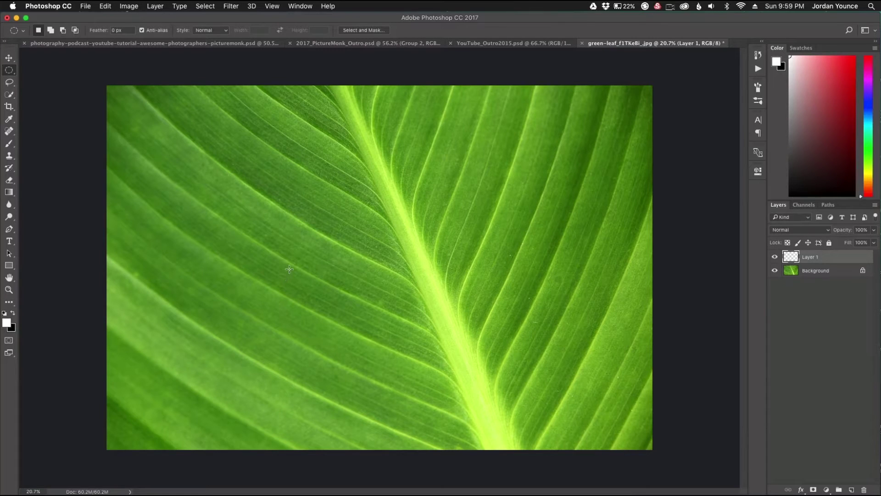
{"action": "left_click_drag", "start_coordinate": [293, 260], "coordinate": [357, 343]}
Fill the circle on Layer 1 with the black-to-white gradient preset, then deselect
{"action": "left_click", "coordinate": [8, 193]}
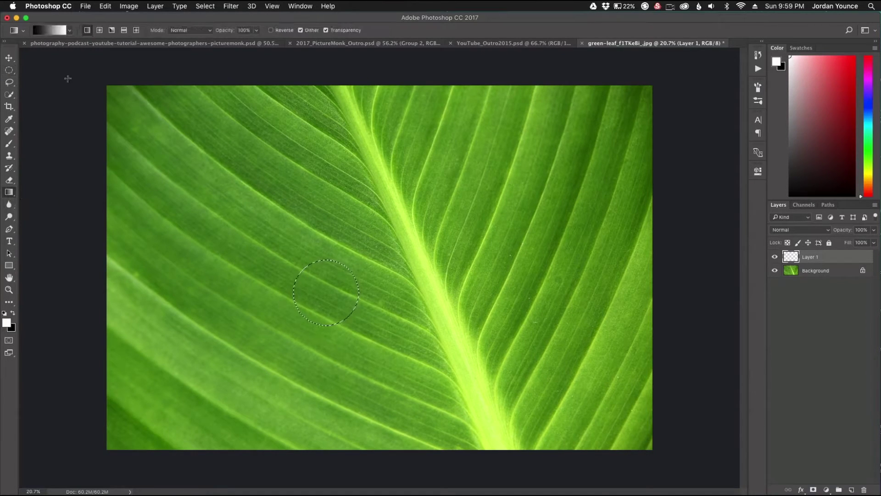
{"action": "left_click", "coordinate": [70, 30]}
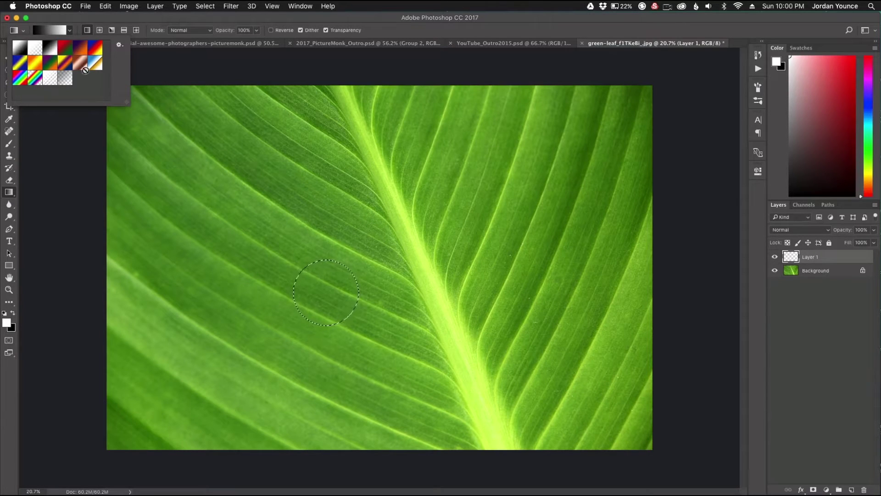
{"action": "key", "text": "Return"}
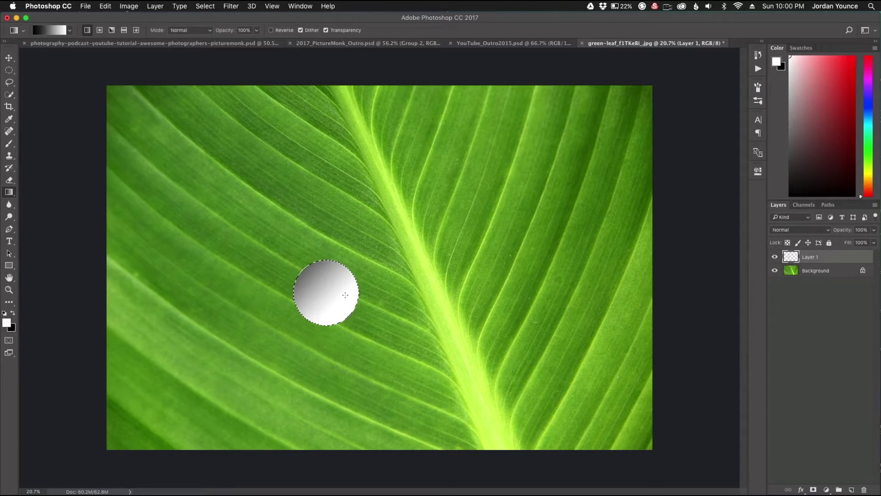
{"action": "key", "text": "super+d"}
Compare Layer 1's Overlay and Soft Light blend modes, settling on Overlay
{"action": "left_click", "coordinate": [787, 236]}
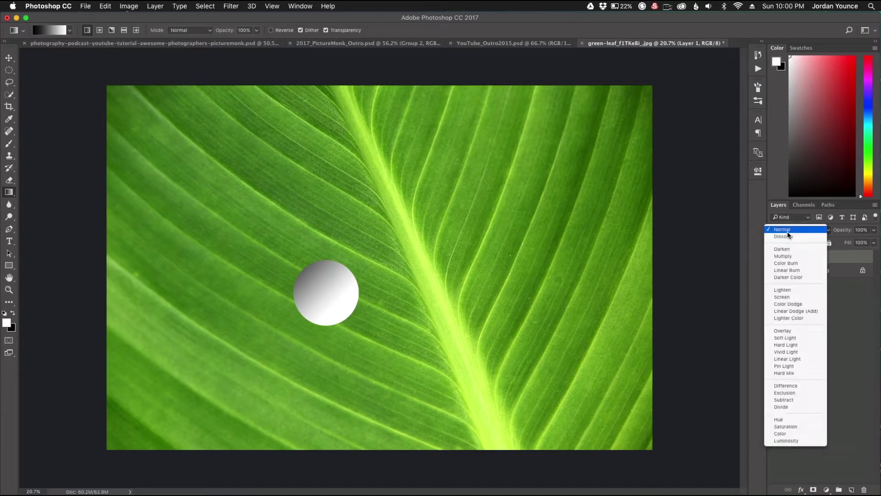
{"action": "left_click", "coordinate": [790, 332]}
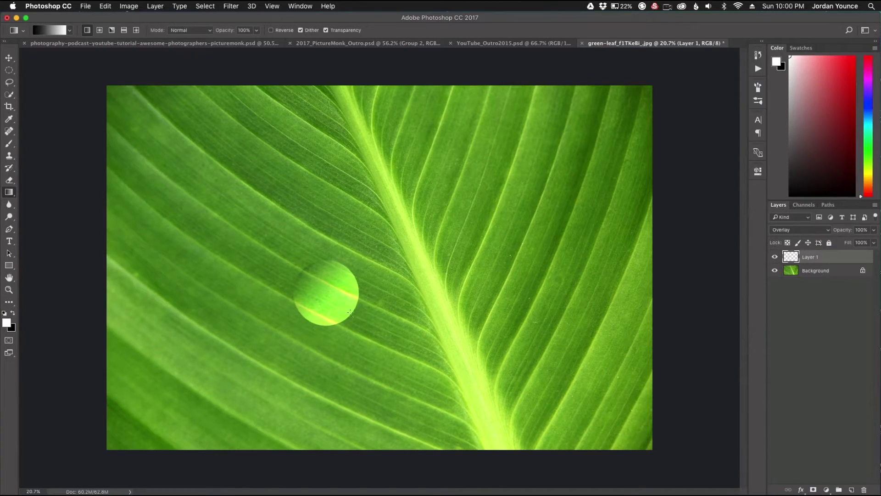
{"action": "left_click", "coordinate": [782, 229]}
{"action": "left_click", "coordinate": [784, 239]}
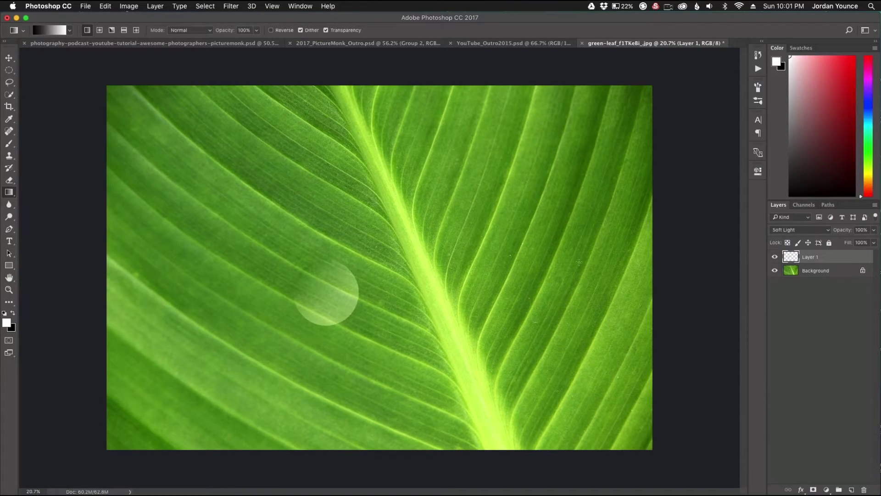
{"action": "left_click", "coordinate": [795, 230]}
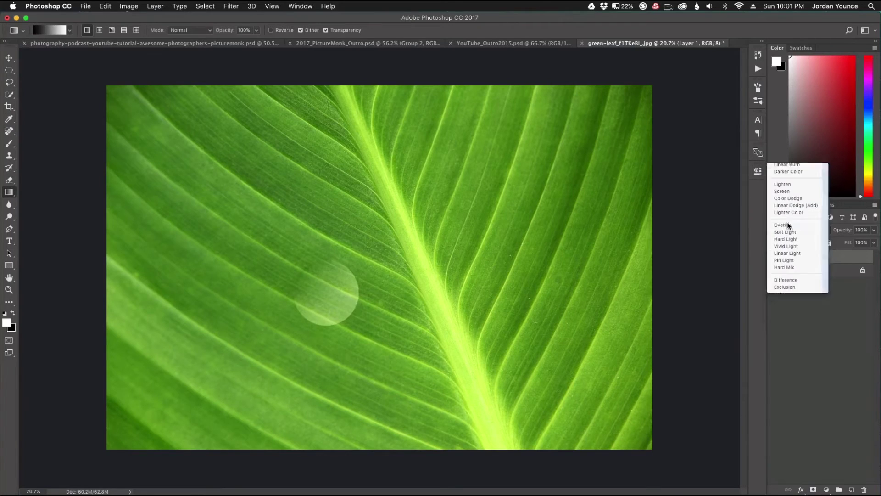
{"action": "left_click", "coordinate": [788, 225]}
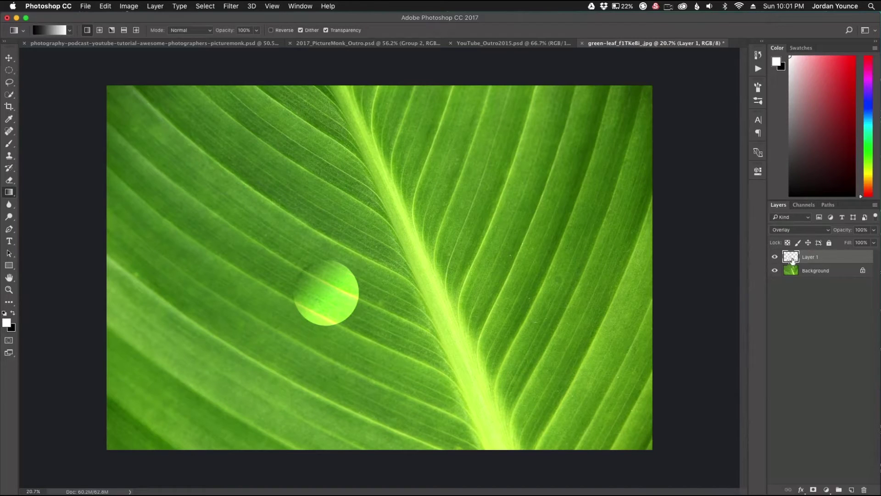
Give Layer 1 a drop shadow: 32% opacity, 20 px distance, 46 px size, 139° angle
{"action": "double_click", "coordinate": [792, 261]}
{"action": "left_click_drag", "start_coordinate": [701, 132], "coordinate": [555, 197]}
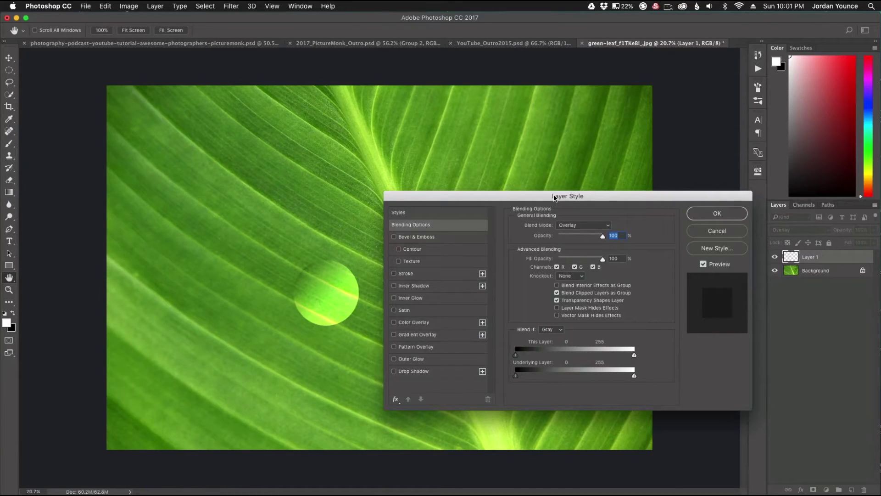
{"action": "left_click", "coordinate": [408, 372]}
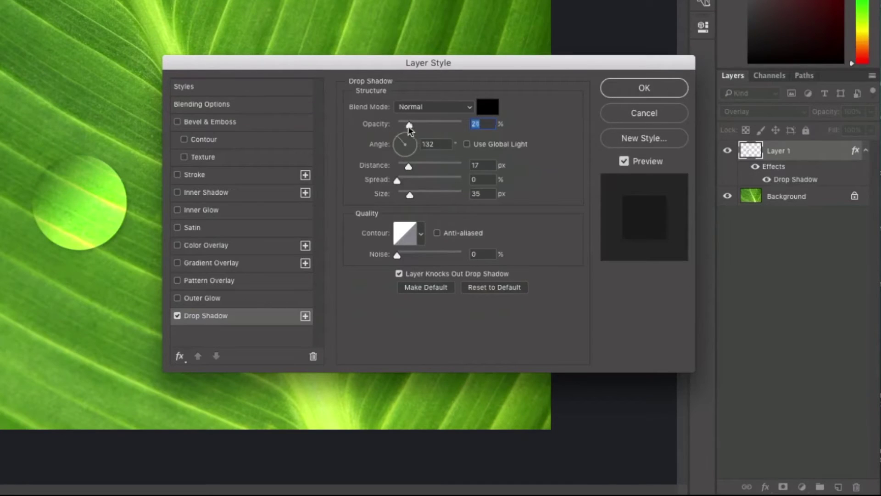
{"action": "left_click_drag", "start_coordinate": [409, 126], "coordinate": [420, 128]}
{"action": "left_click_drag", "start_coordinate": [407, 168], "coordinate": [410, 168]}
{"action": "left_click_drag", "start_coordinate": [402, 193], "coordinate": [412, 192]}
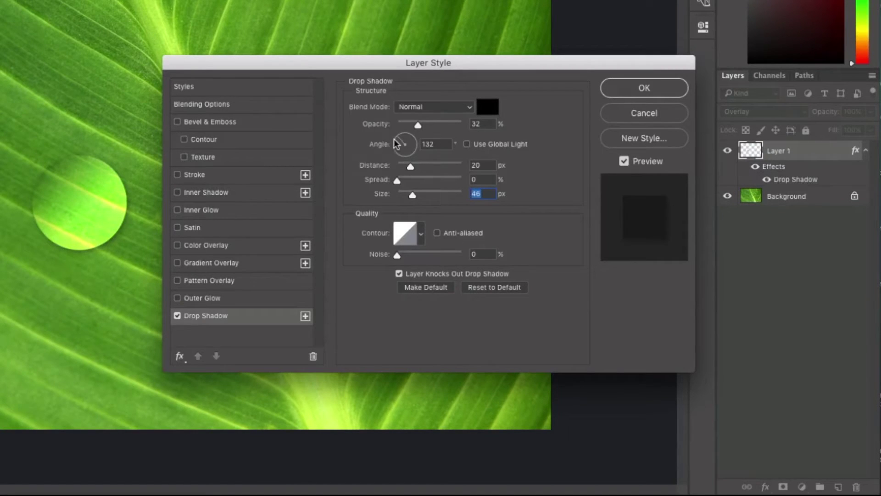
{"action": "left_click_drag", "start_coordinate": [399, 136], "coordinate": [358, 103]}
Add a Linear Burn inner shadow: 40% opacity, 21 px distance, 13% choke, 54 px size
{"action": "left_click", "coordinate": [178, 192]}
{"action": "left_click", "coordinate": [222, 196]}
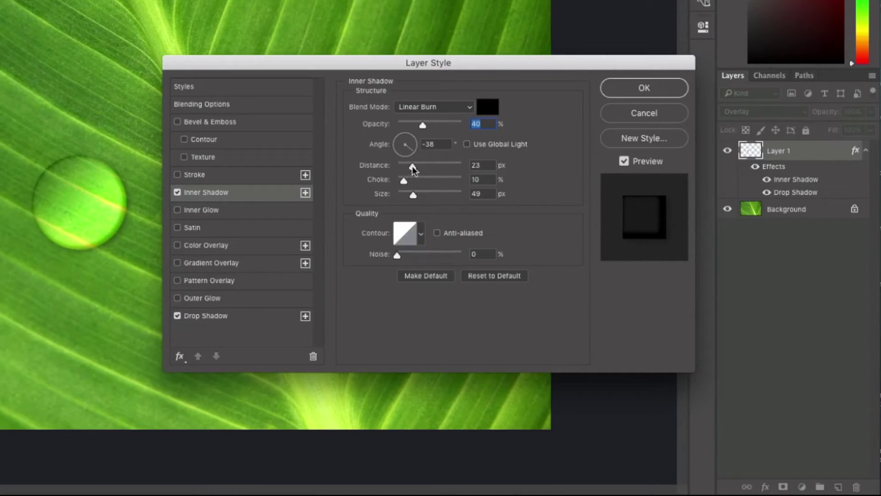
{"action": "left_click_drag", "start_coordinate": [413, 166], "coordinate": [405, 180]}
{"action": "left_click_drag", "start_coordinate": [412, 197], "coordinate": [415, 196]}
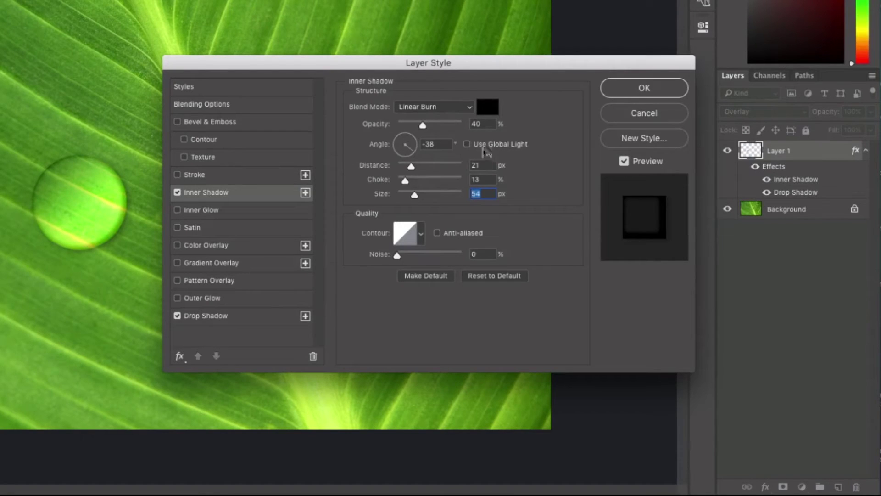
{"action": "left_click_drag", "start_coordinate": [405, 146], "coordinate": [381, 115]}
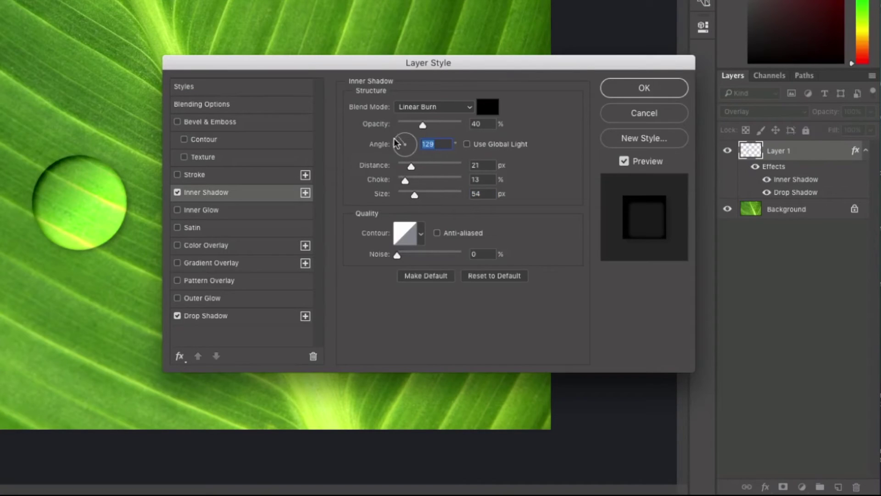
{"action": "left_click_drag", "start_coordinate": [401, 142], "coordinate": [432, 178]}
Apply the layer styles and paint a white highlight dot on the drop's upper-left with a 62 px brush
{"action": "left_click", "coordinate": [638, 91]}
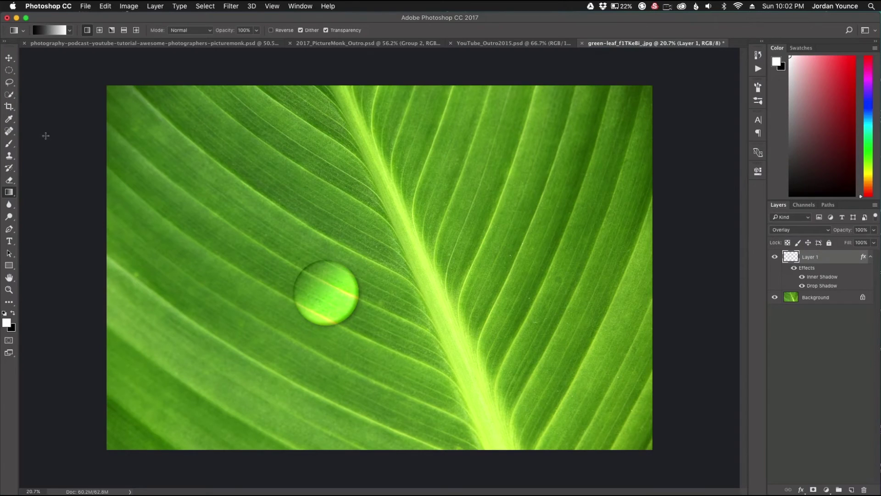
{"action": "left_click", "coordinate": [8, 143]}
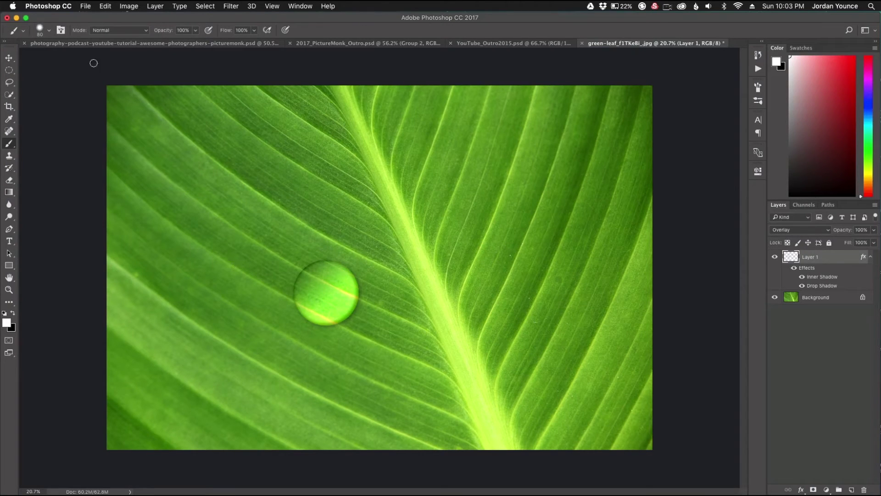
{"action": "left_click", "coordinate": [48, 30]}
{"action": "mouse_move", "coordinate": [74, 58]}
{"action": "left_mouse_down"}
{"action": "mouse_move", "coordinate": [86, 82]}
{"action": "mouse_move", "coordinate": [97, 82]}
{"action": "left_mouse_up"}
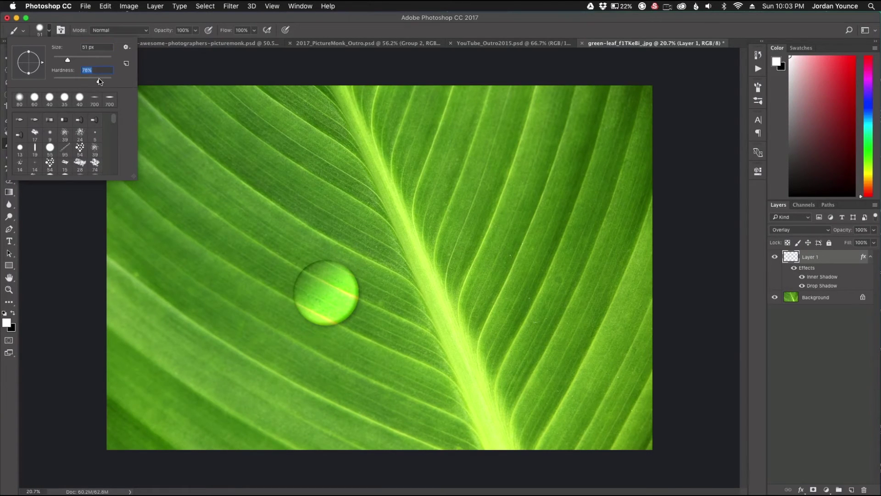
{"action": "key", "text": "Return"}
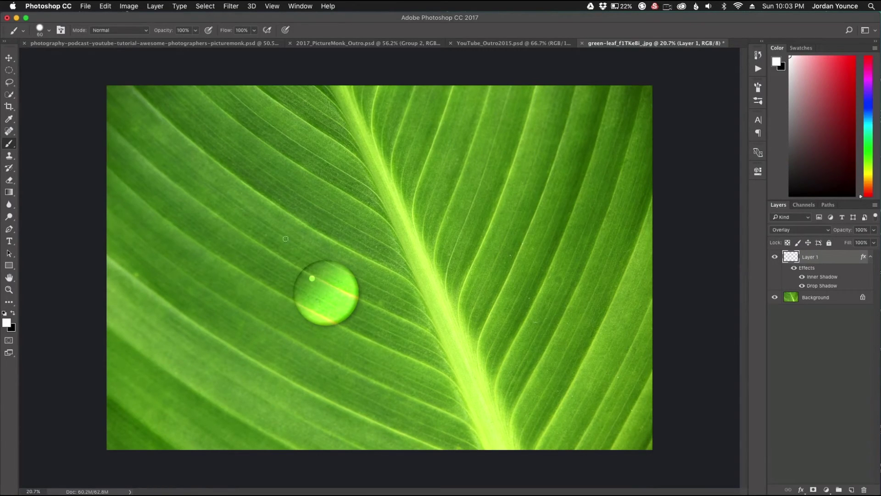
{"action": "left_click", "coordinate": [8, 58]}
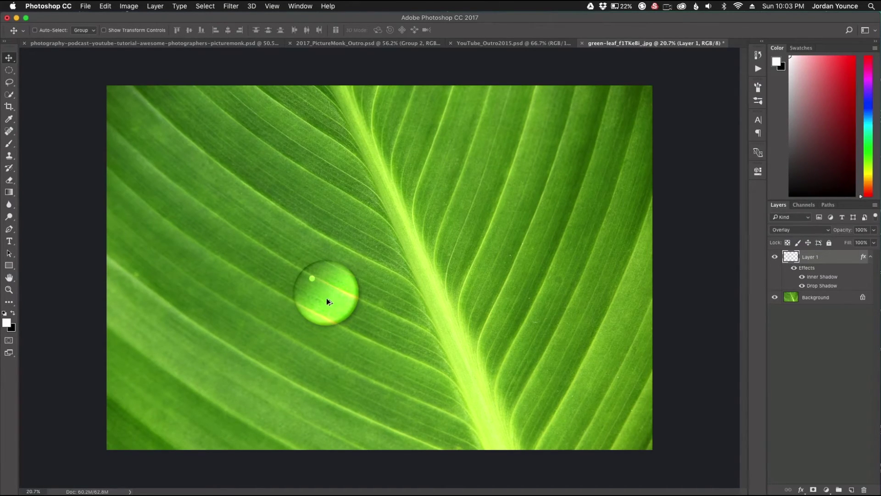
Copy the drop twice and scale the copies into two smaller drops beside the original
{"action": "left_click_drag", "start_coordinate": [327, 298], "coordinate": [411, 374]}
{"action": "key", "text": "super+t"}
{"action": "left_click_drag", "start_coordinate": [433, 399], "coordinate": [343, 237]}
{"action": "key", "text": "Return"}
{"action": "key", "text": "ctrl+t"}
{"action": "key", "text": "Return"}
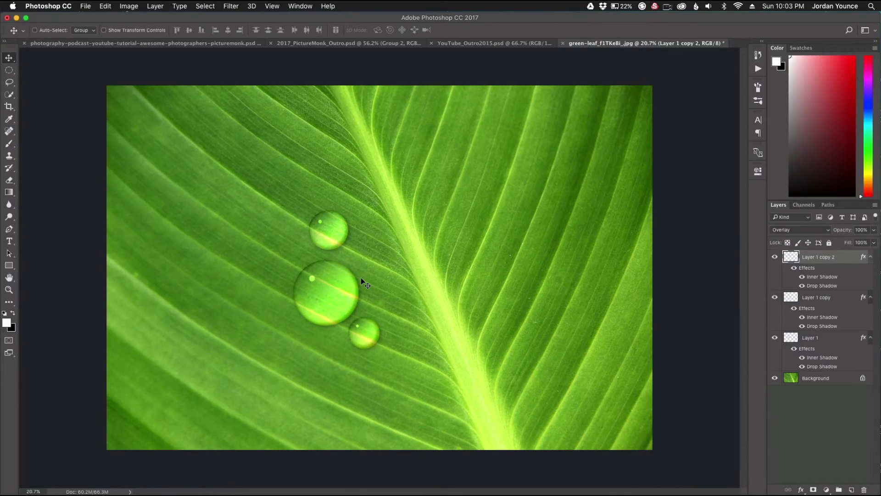
Duplicate Layer 1 copy 2 and place a resized drop on the leaf's midrib
{"action": "left_click_drag", "start_coordinate": [844, 260], "coordinate": [849, 489]}
{"action": "left_click_drag", "start_coordinate": [331, 234], "coordinate": [431, 238]}
{"action": "key", "text": "super+t"}
{"action": "key", "text": "Return"}
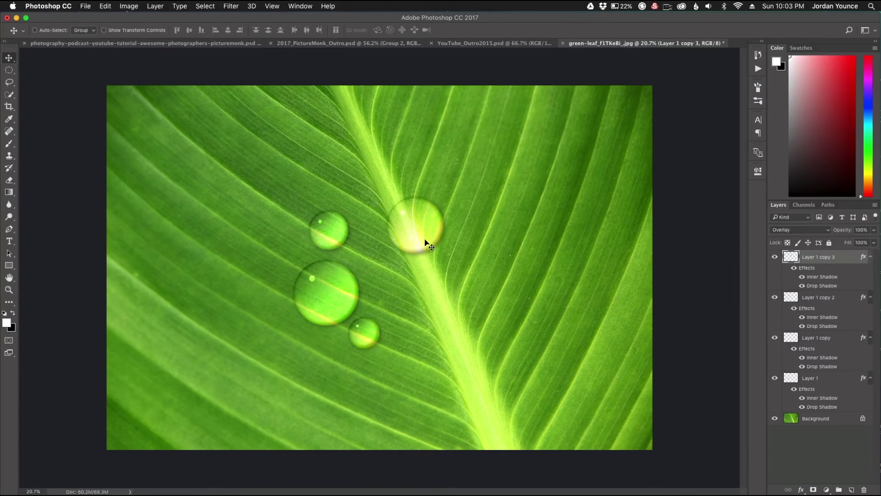
Liquify the midrib drop with a size-500 Forward Warp brush, pulling a teardrop tail down-right
{"action": "left_click", "coordinate": [242, 11]}
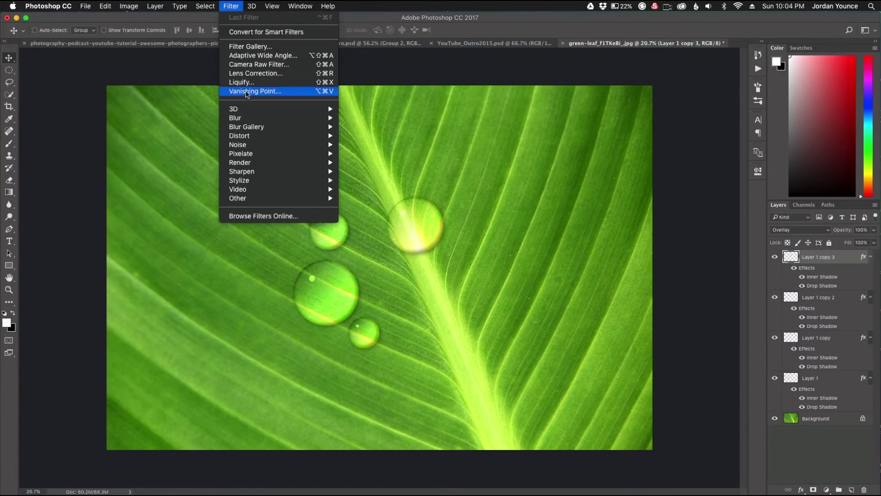
{"action": "left_click", "coordinate": [243, 83]}
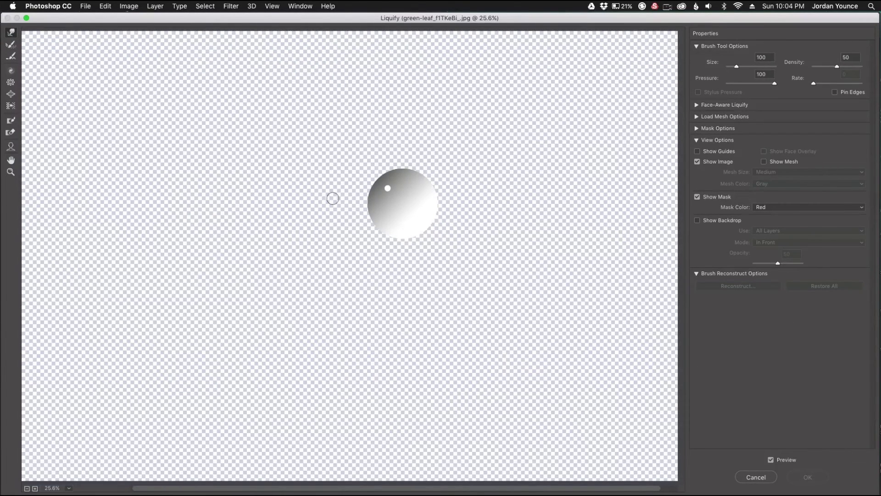
{"action": "key", "text": "bracketright"}
{"action": "key", "text": "bracketright"}
{"action": "key", "text": "bracketright"}
{"action": "key", "text": "bracketright"}
{"action": "key", "text": "bracketright"}
{"action": "key", "text": "bracketright"}
{"action": "key", "text": "bracketright"}
{"action": "key", "text": "bracketright"}
{"action": "key", "text": "bracketright"}
{"action": "key", "text": "bracketright"}
{"action": "key", "text": "bracketleft"}
{"action": "key", "text": "bracketleft"}
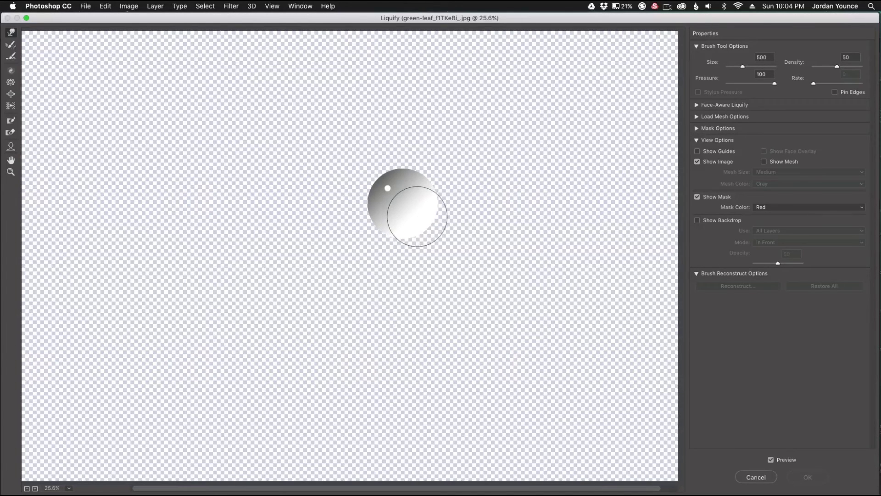
{"action": "left_click_drag", "start_coordinate": [417, 216], "coordinate": [454, 269]}
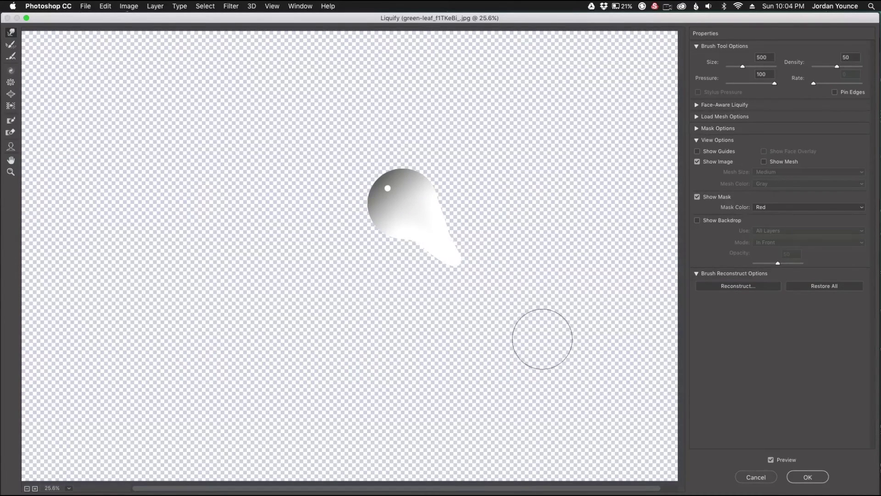
{"action": "left_click", "coordinate": [808, 478]}
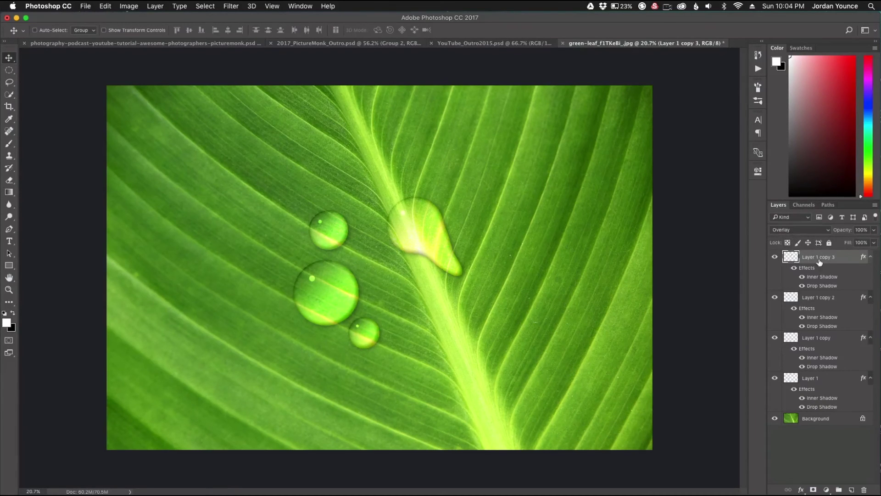
Set all drop layers to Overlay after trying Soft Light, and lower their Fill to about 86–90%
{"action": "left_click", "coordinate": [835, 385], "text": "shift"}
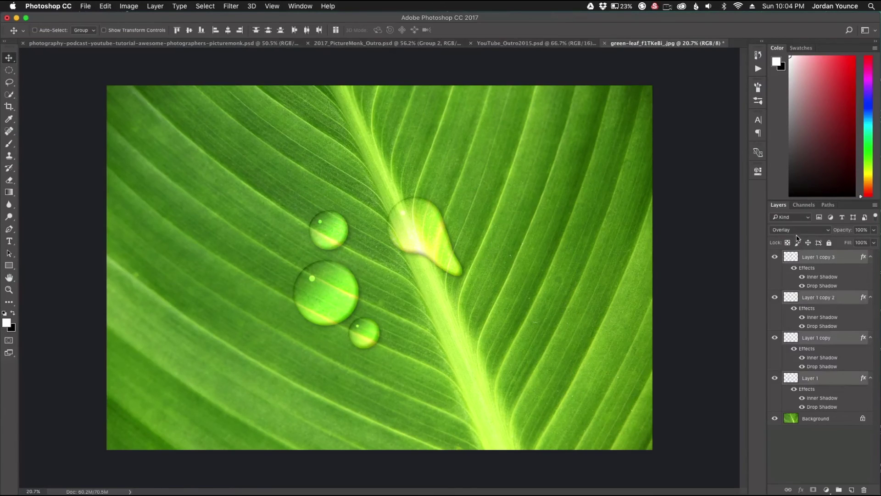
{"action": "left_click", "coordinate": [797, 230]}
{"action": "left_click", "coordinate": [794, 236]}
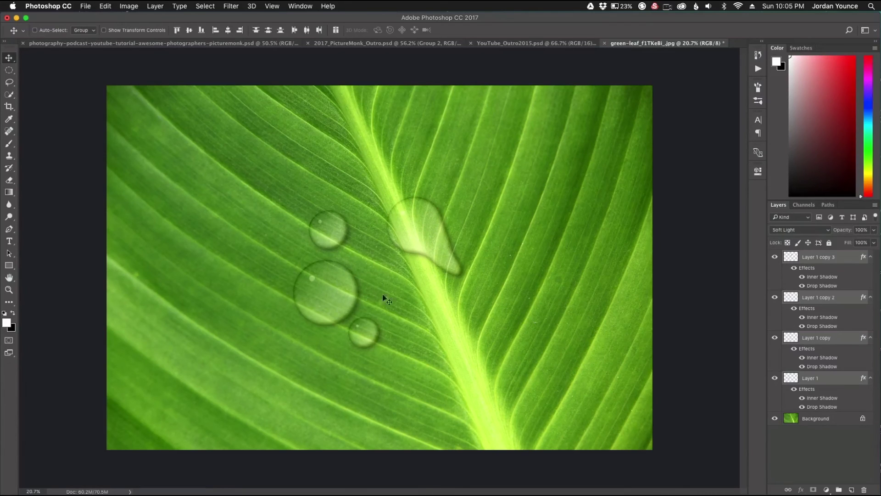
{"action": "left_click", "coordinate": [804, 229]}
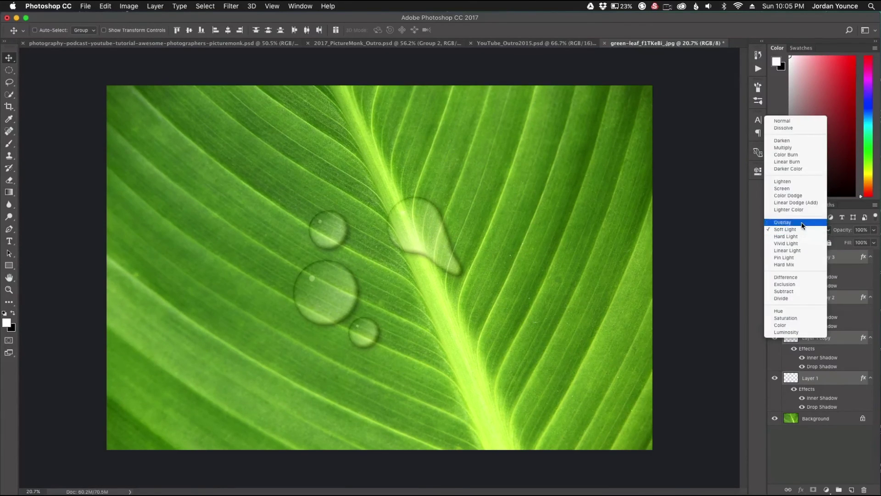
{"action": "left_click", "coordinate": [802, 223]}
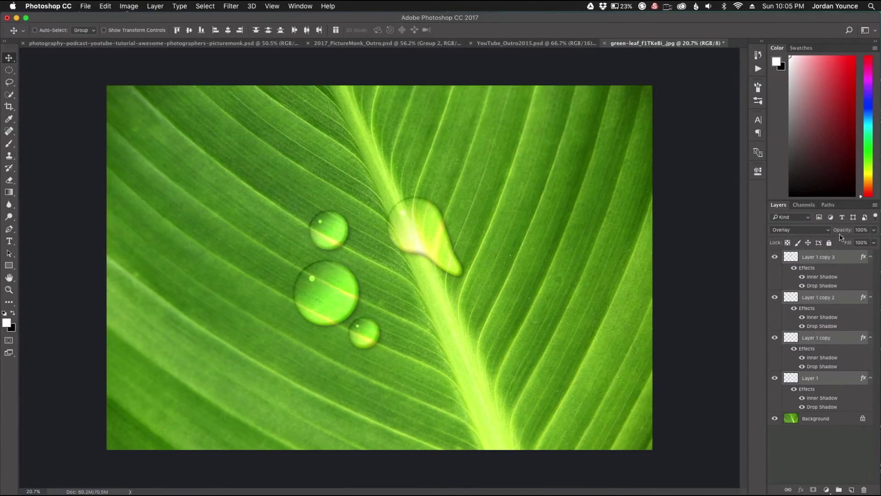
{"action": "left_click_drag", "start_coordinate": [850, 243], "coordinate": [876, 242]}
{"action": "left_click", "coordinate": [875, 230]}
{"action": "mouse_move", "coordinate": [874, 242]}
{"action": "left_mouse_down"}
{"action": "mouse_move", "coordinate": [874, 256]}
{"action": "mouse_move", "coordinate": [858, 256]}
{"action": "mouse_move", "coordinate": [866, 256]}
{"action": "left_mouse_up"}
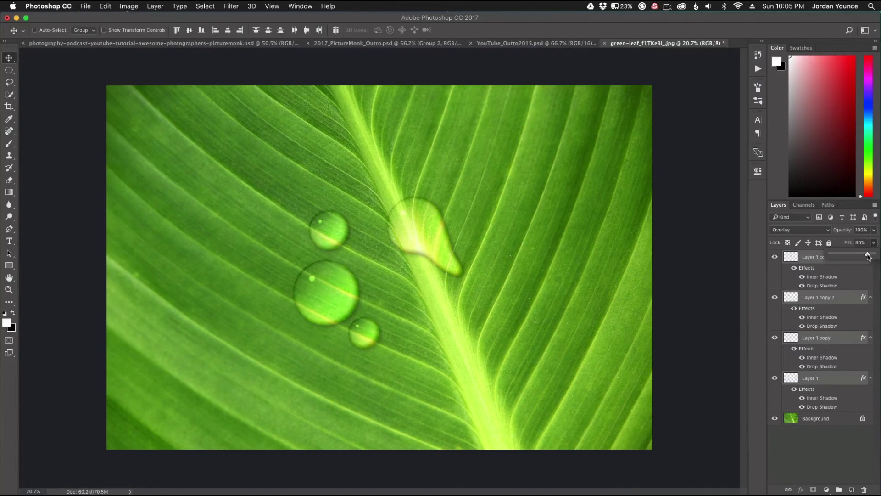
{"action": "left_click_drag", "start_coordinate": [871, 257], "coordinate": [871, 256]}
Select Layer 1 copy 2 and nudge the small upper drop slightly right
{"action": "left_click", "coordinate": [848, 458]}
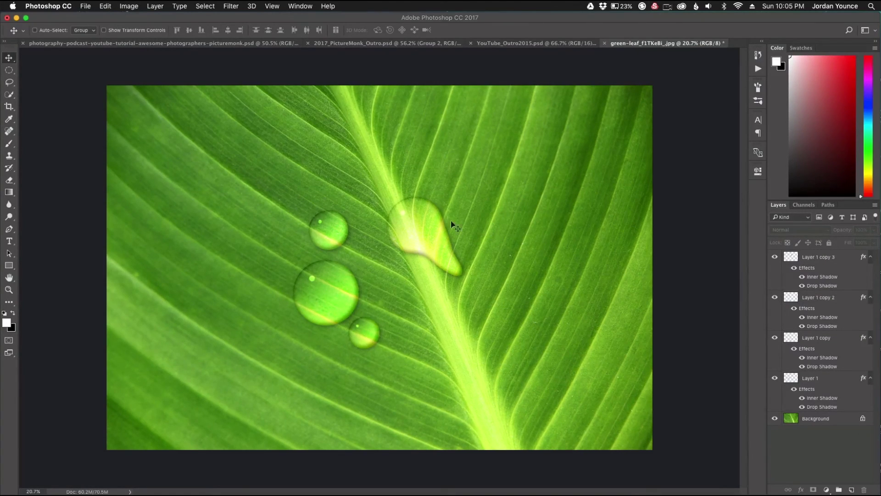
{"action": "left_click", "coordinate": [811, 300]}
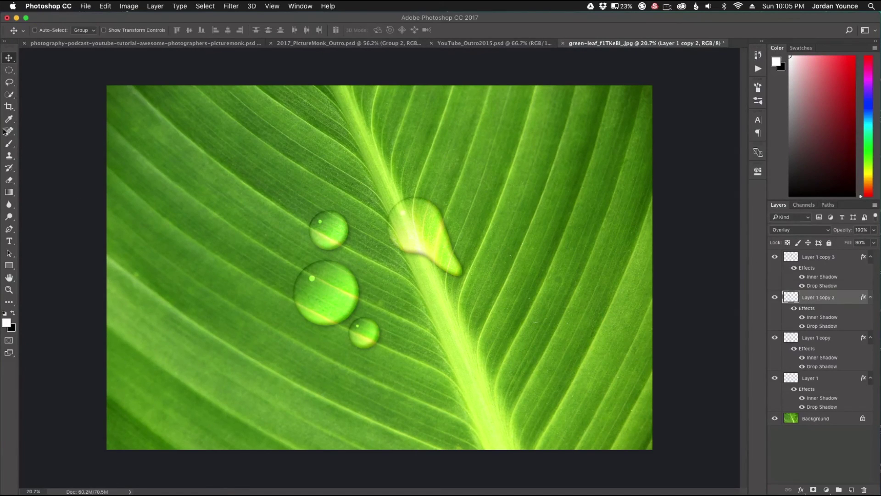
{"action": "left_click_drag", "start_coordinate": [324, 248], "coordinate": [349, 238]}
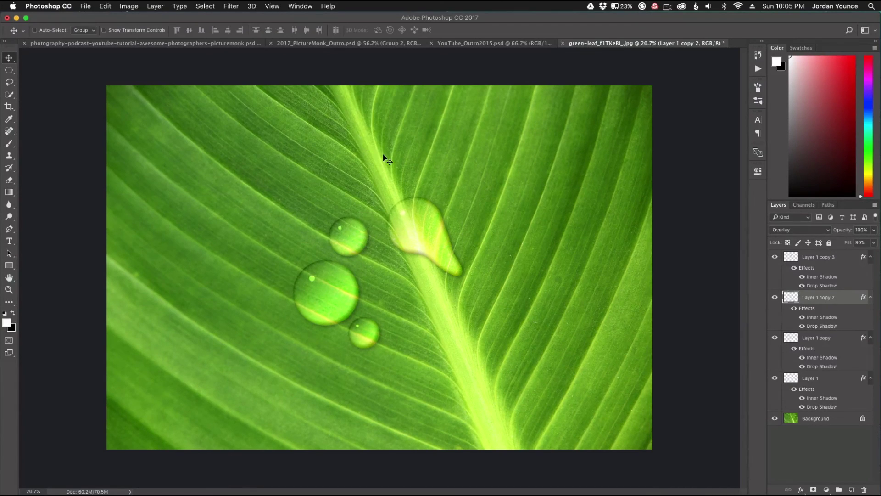